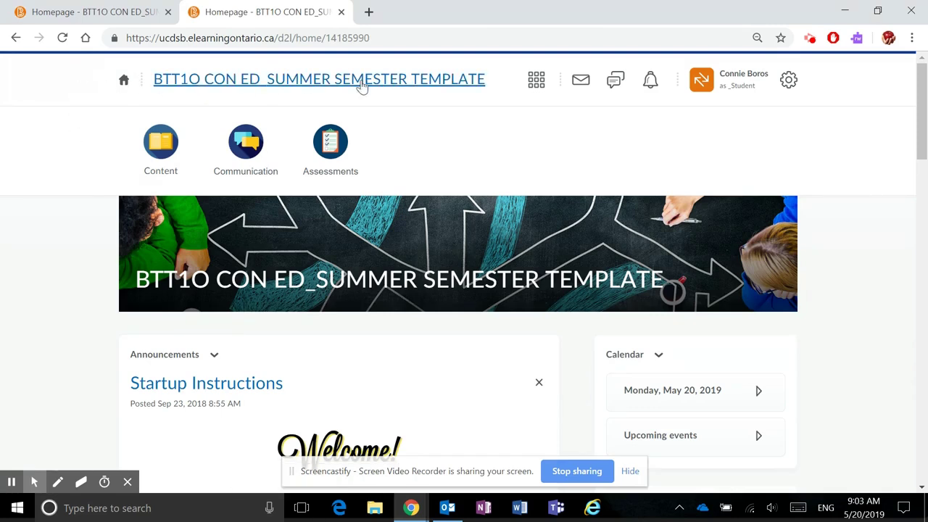
Step: Go to the organization homepage and open the BTT1O CON ED_SUMMER SEMESTER TEMPLATE course from the course selector
click(123, 81)
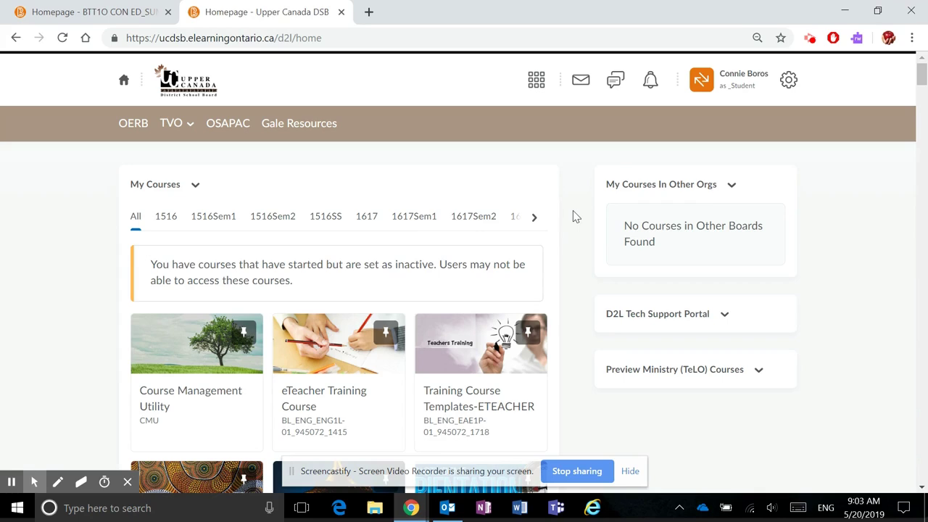
click(536, 81)
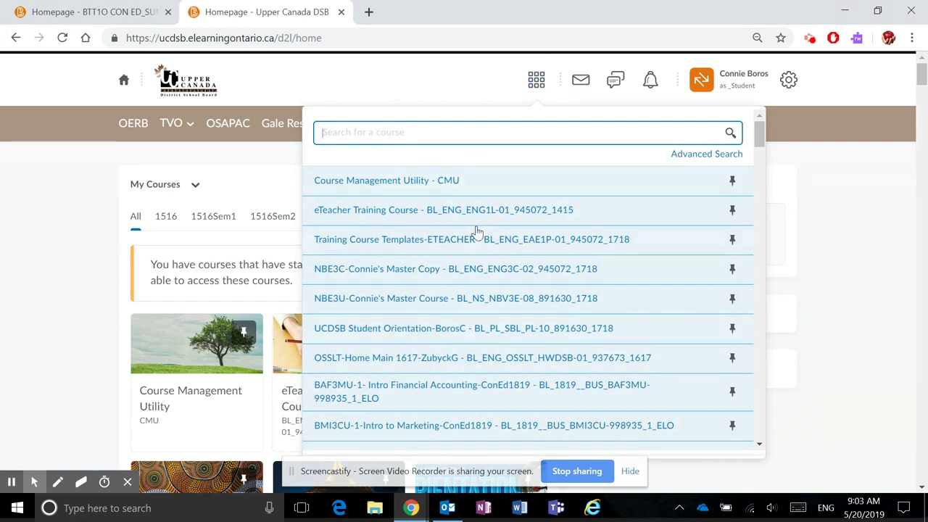
scroll(420, 280, down, 10)
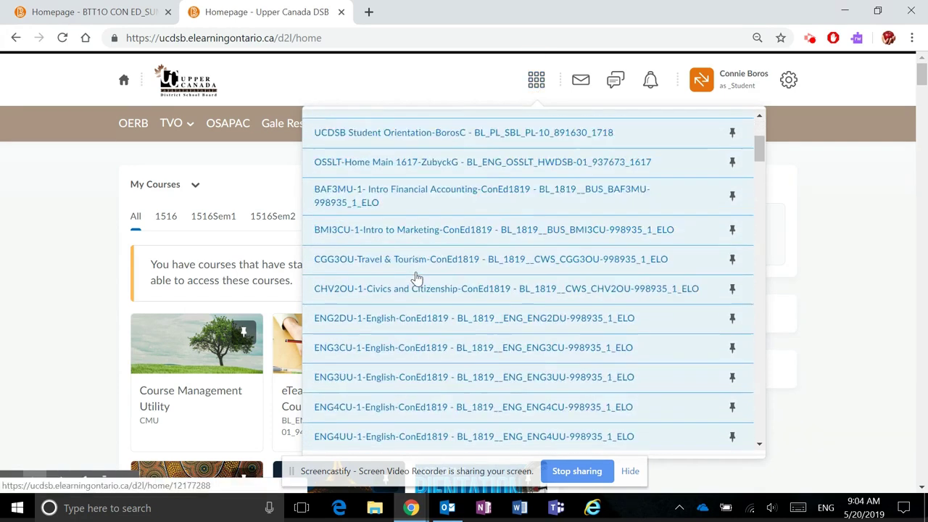
scroll(417, 278, down, 12)
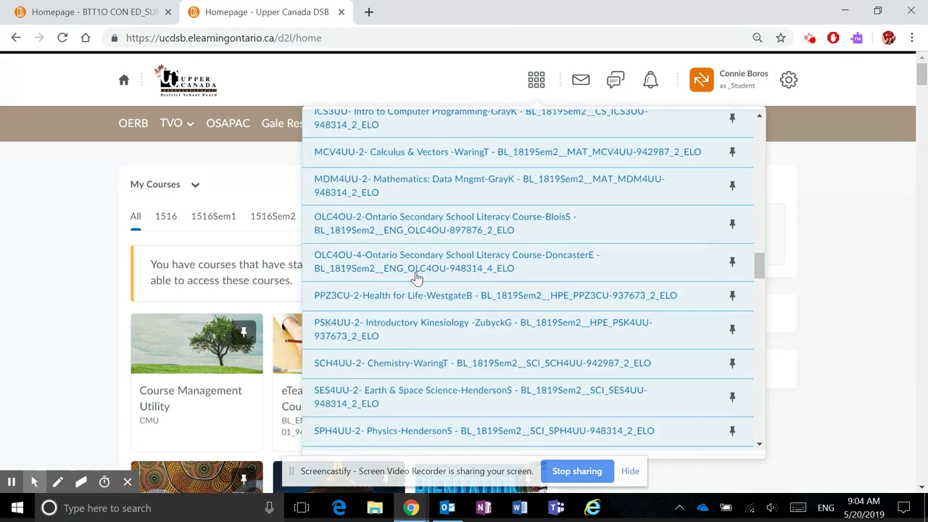
scroll(417, 278, up, 2)
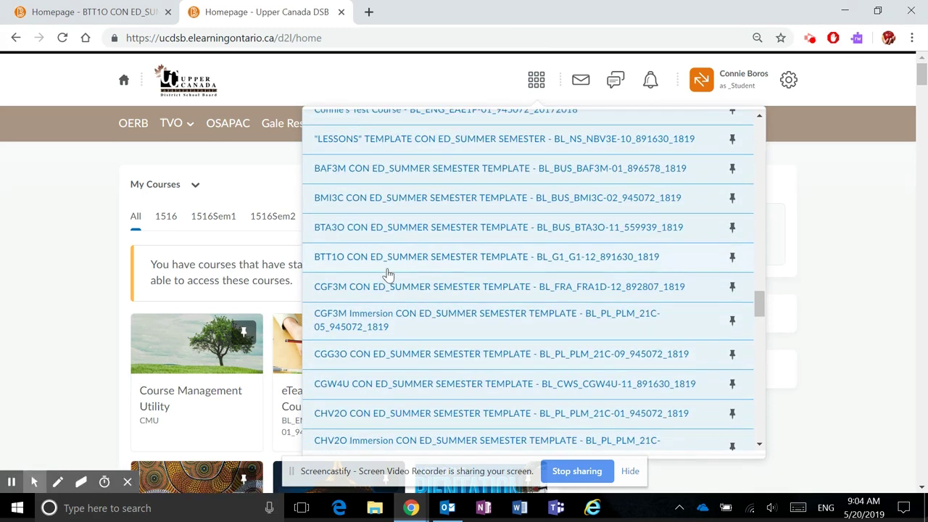
click(379, 256)
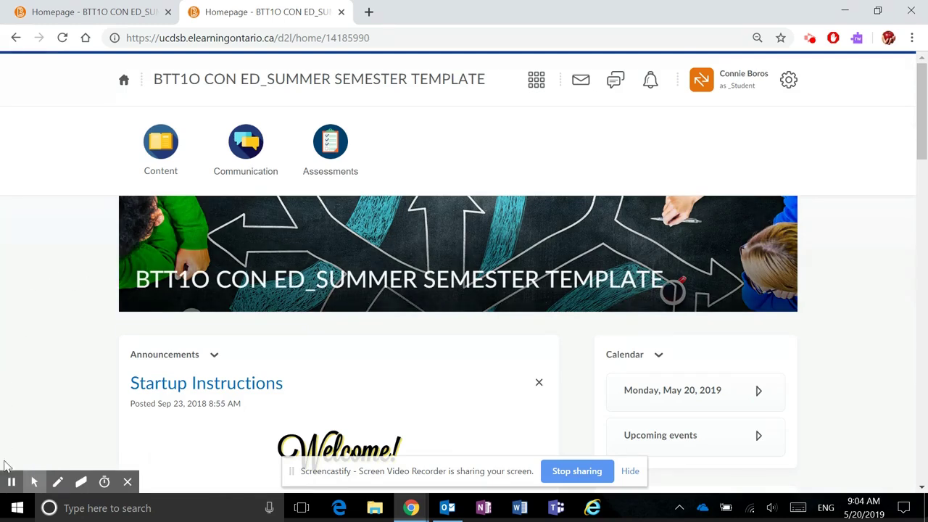
Step: Show the personal account options, such as profile, notifications and account settings, and dismiss them
mouse_move(11, 477)
click(750, 81)
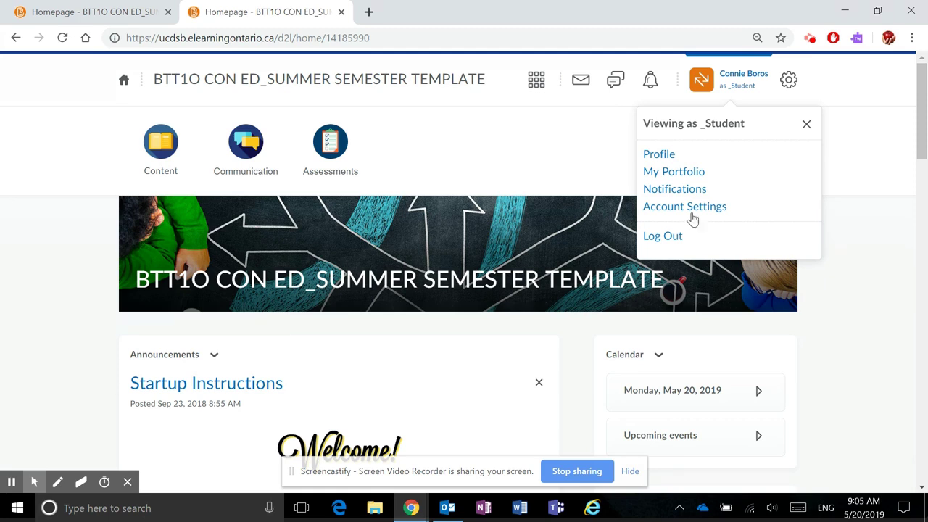
click(11, 482)
click(11, 483)
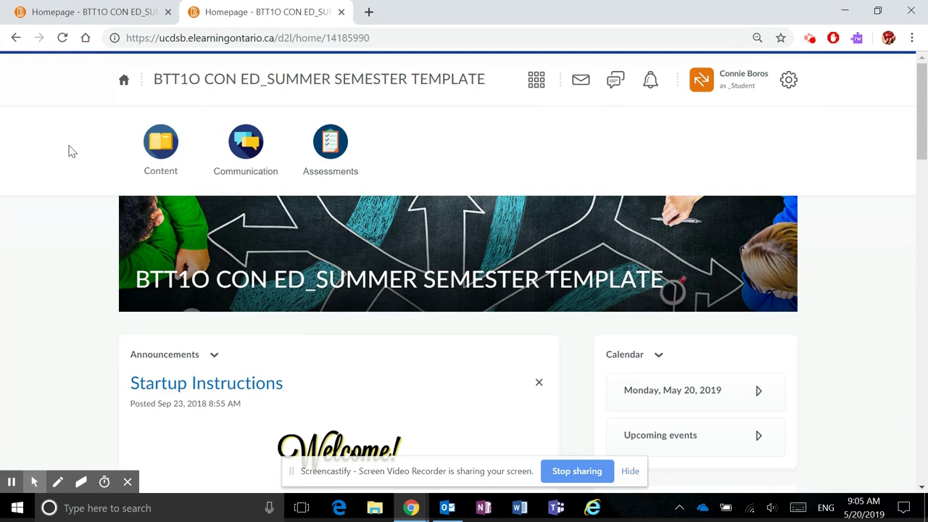
Step: Open the course's Classlist from the communication tools and look through the listed members
click(251, 152)
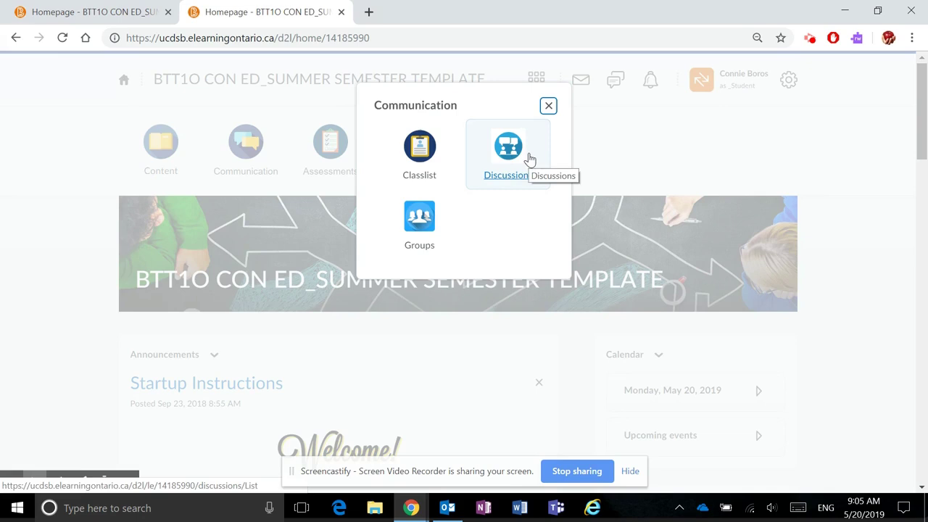
click(418, 146)
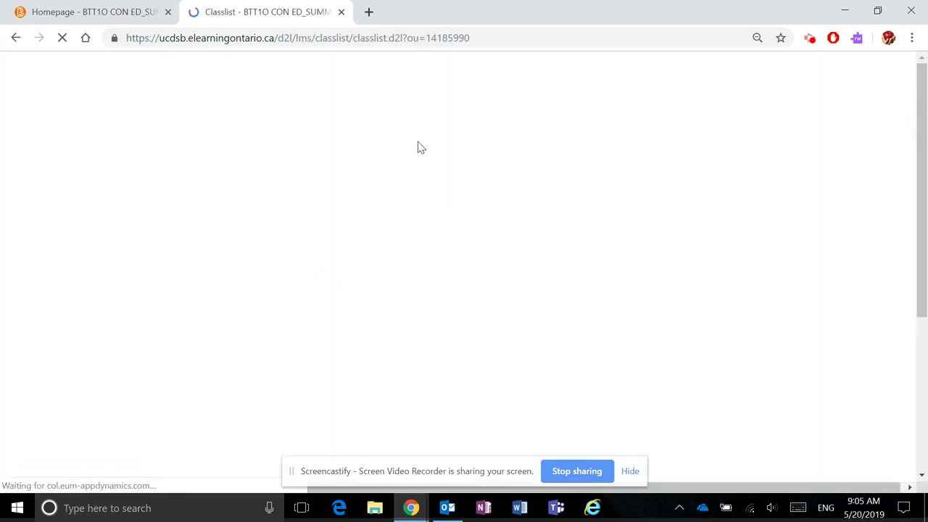
scroll(427, 239, down, 2)
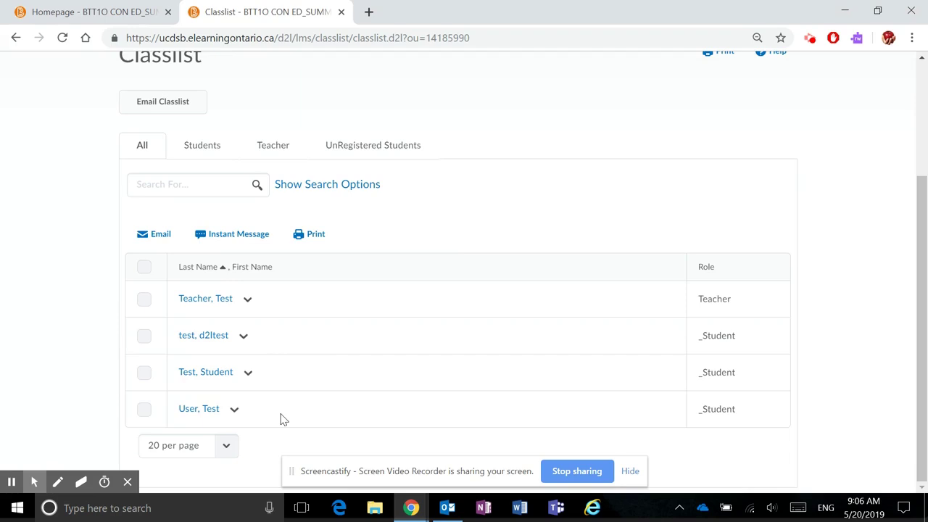
Step: Select the first student in the class list, examine the email form including its attachment options, and close it without sending
click(144, 335)
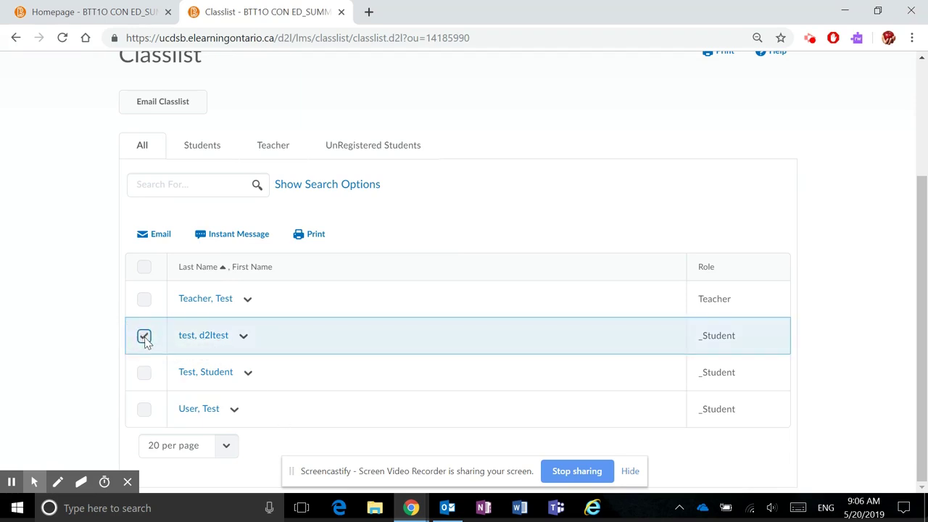
click(166, 238)
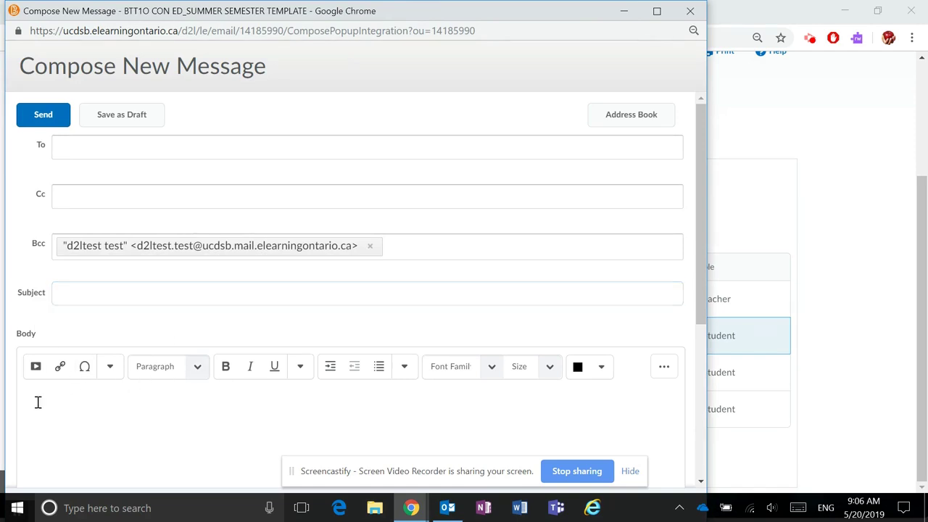
scroll(109, 398, down, 4)
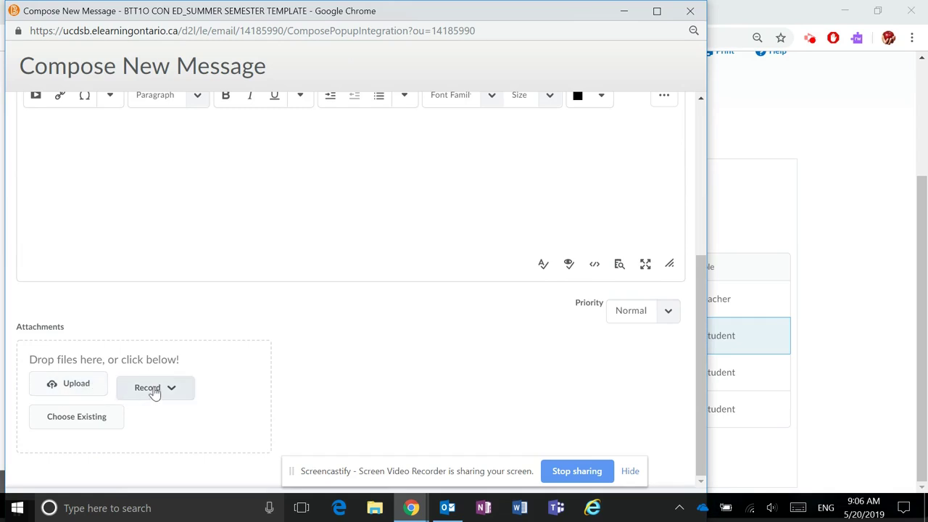
scroll(265, 341, up, 4)
click(33, 116)
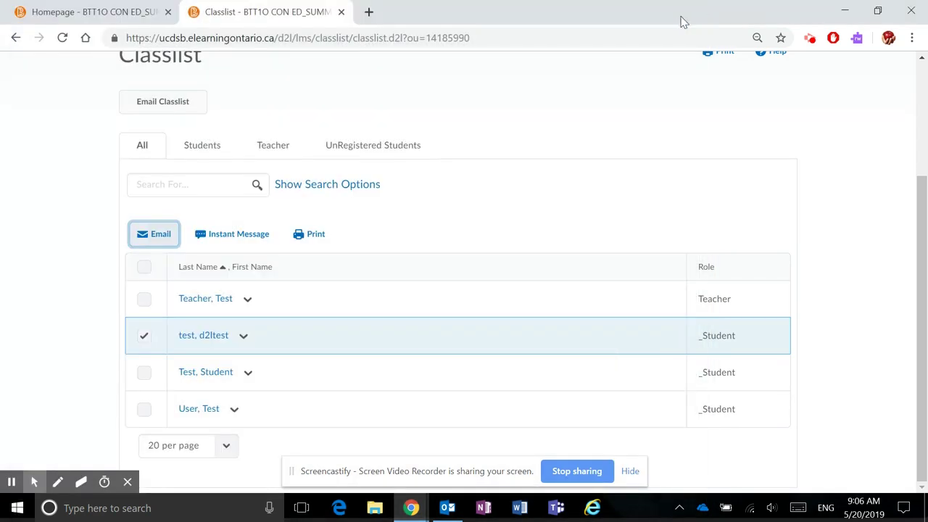
Step: Open an instant message to the selected student, examine the message box, and close it without sending
click(234, 239)
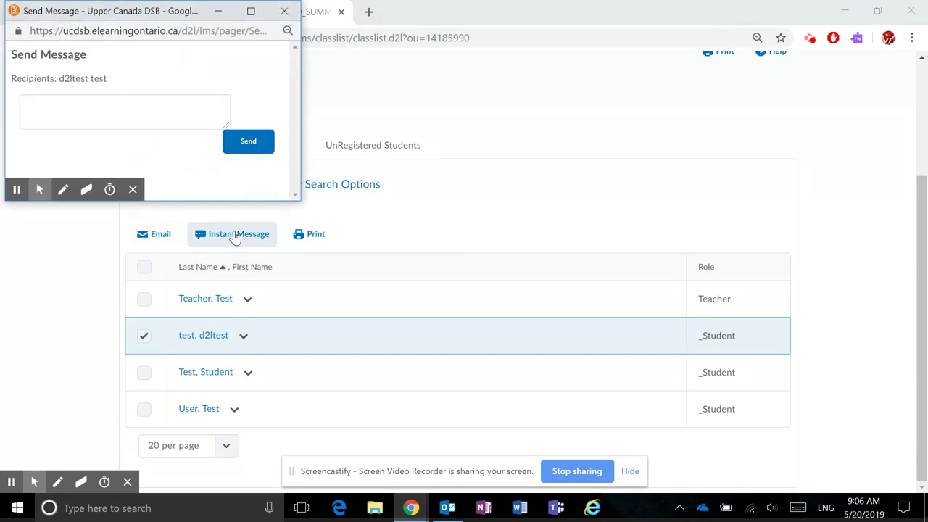
click(21, 110)
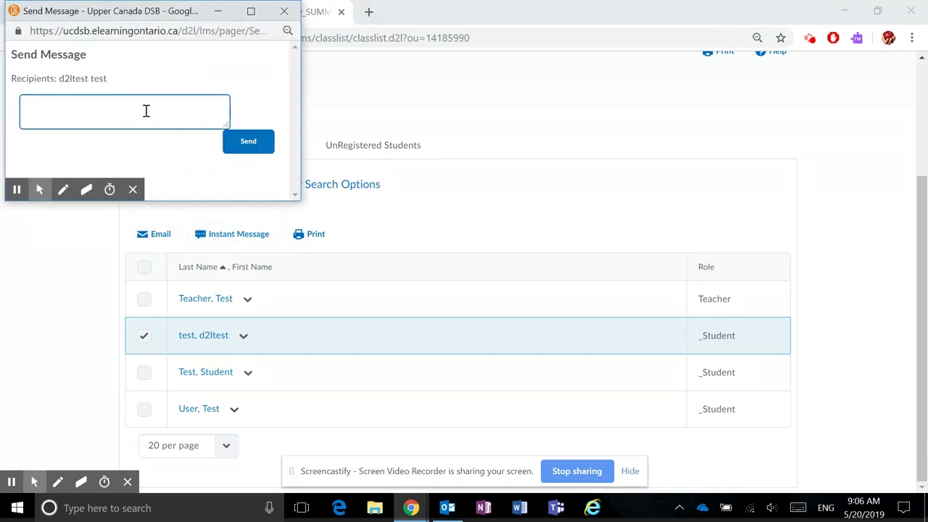
click(285, 11)
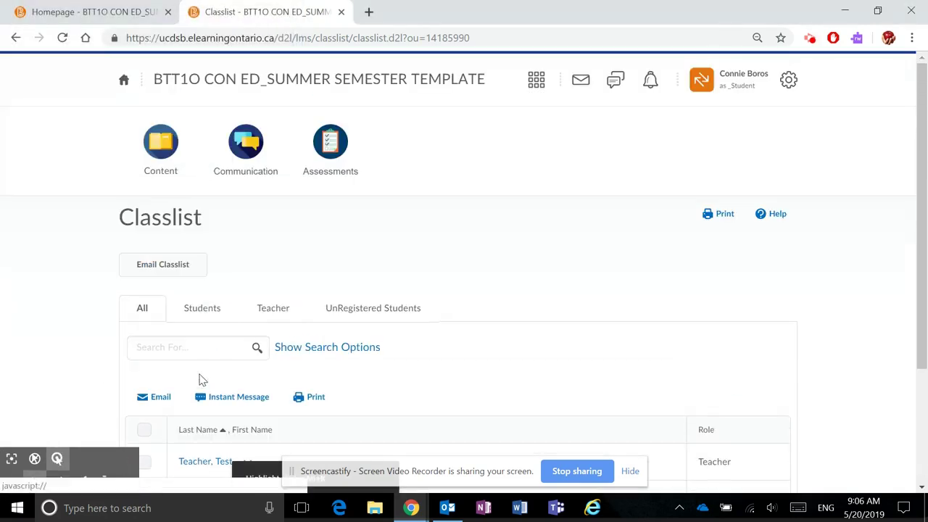
Step: View the course's Discussions list from the communication tools and return to the course homepage
click(245, 143)
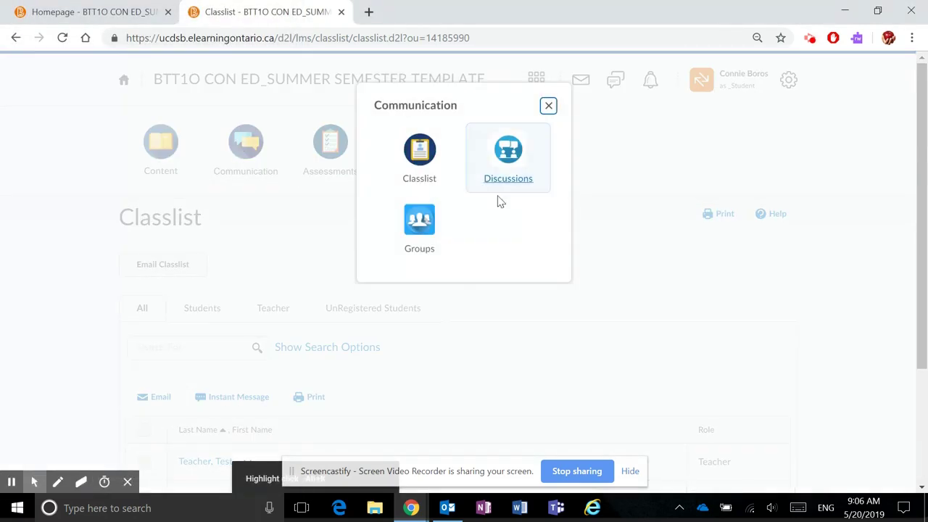
click(508, 154)
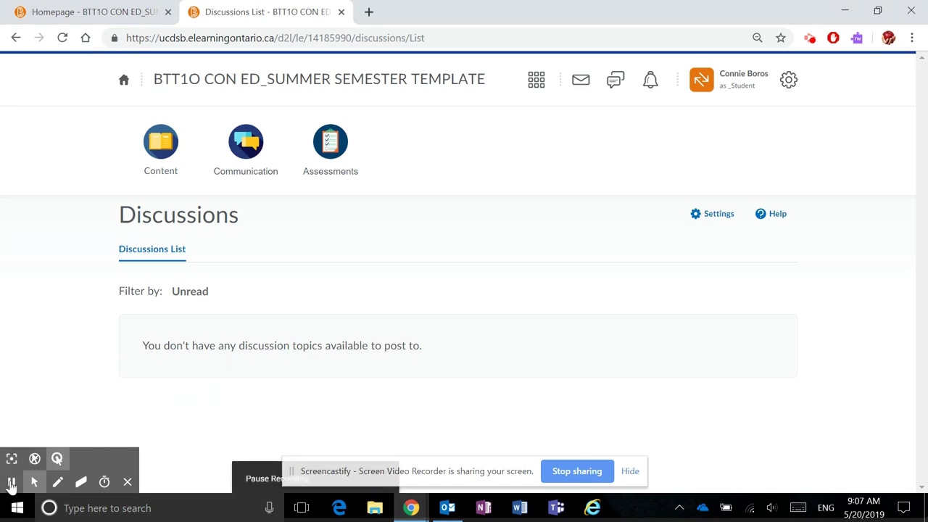
click(361, 85)
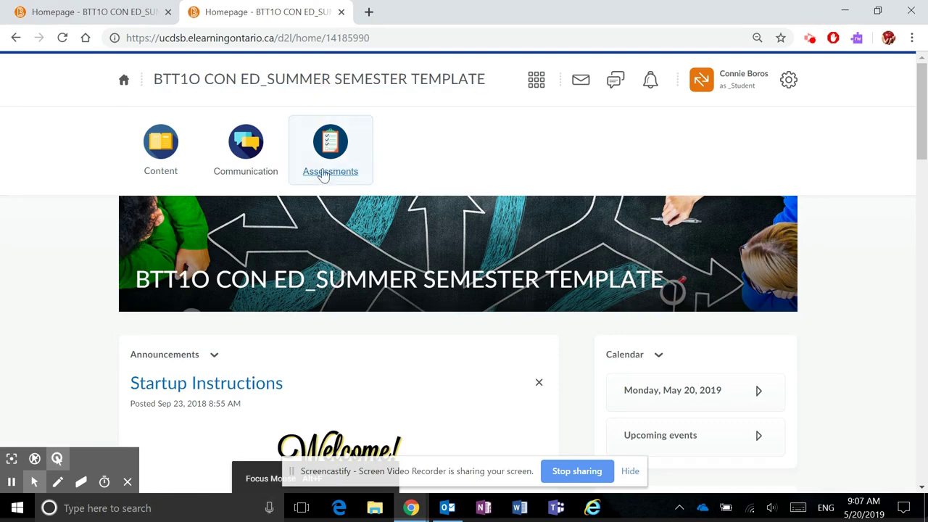
Step: Open the Assignments list from the assessment tools and look through the lesson dropbox folders
click(334, 145)
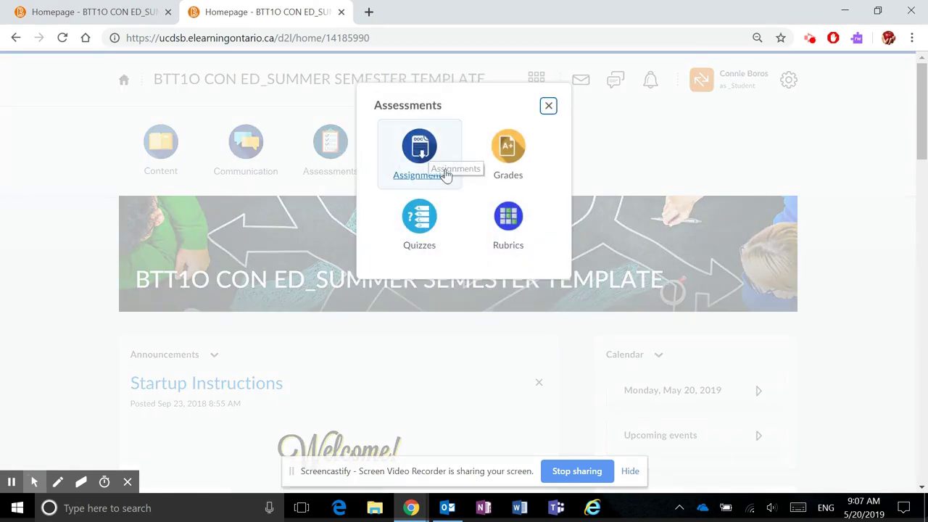
click(420, 148)
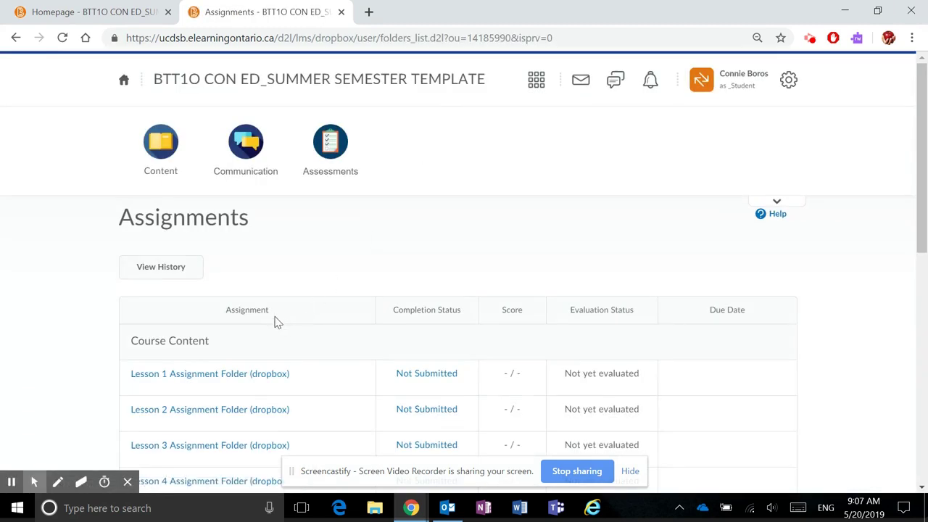
scroll(275, 319, down, 2)
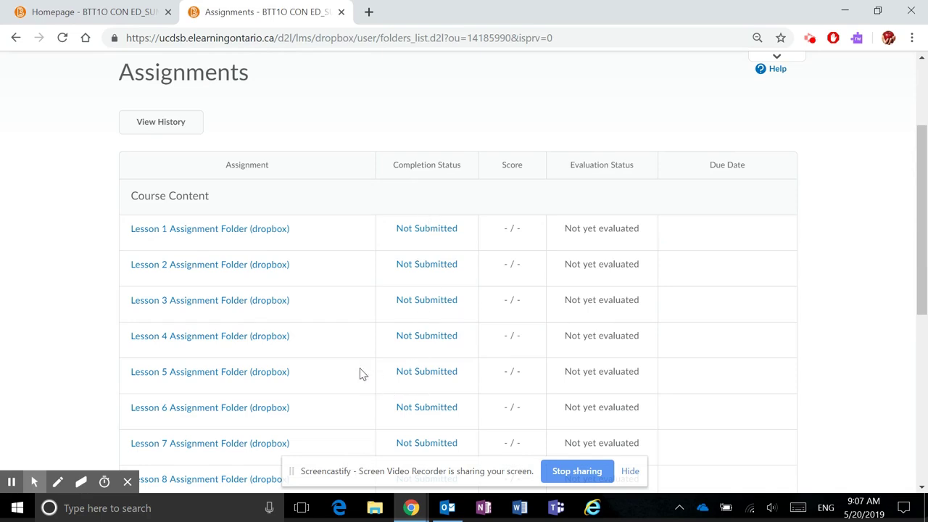
scroll(342, 331, up, 2)
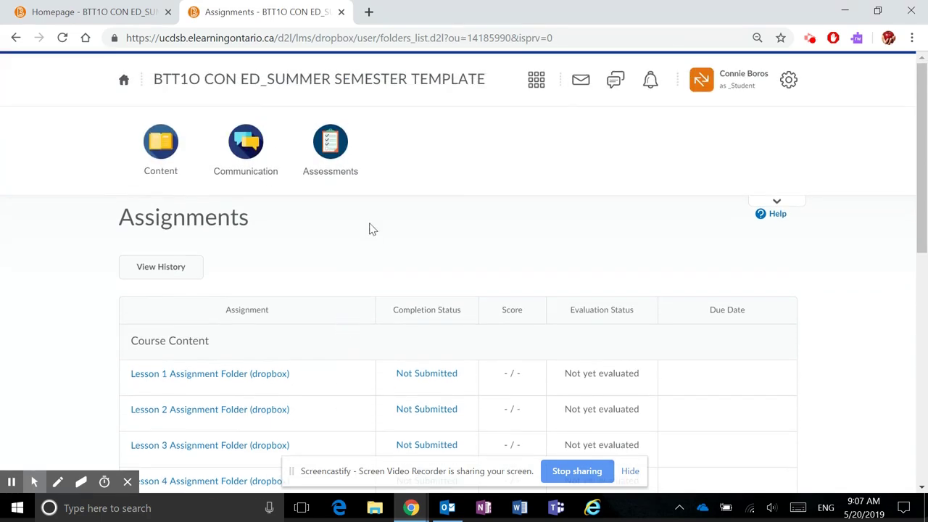
Step: Open the course's Quiz List from the assessment tools and look through the current quizzes
click(343, 153)
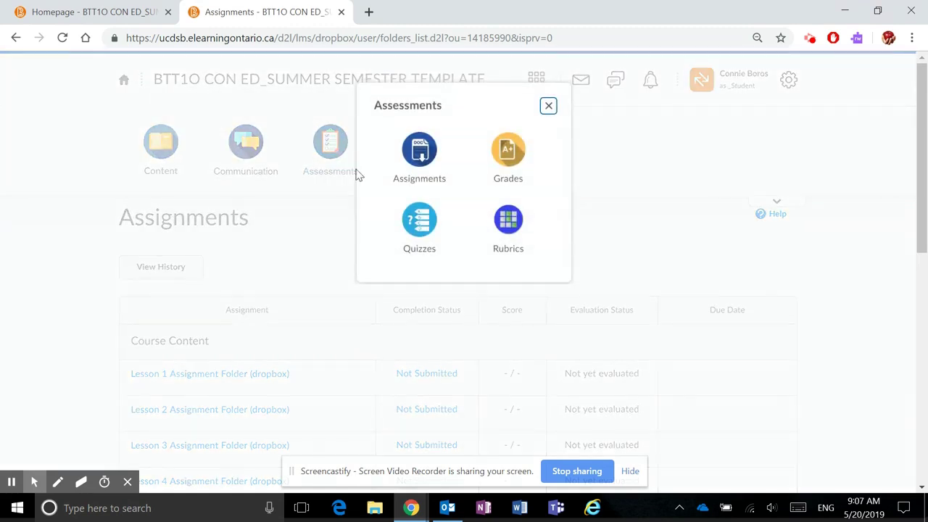
click(417, 226)
scroll(356, 247, down, 1)
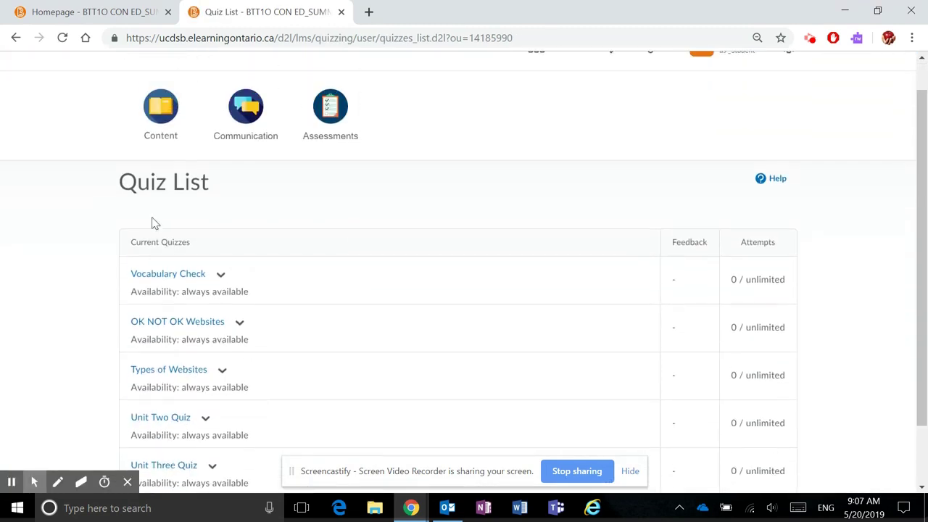
scroll(391, 218, up, 1)
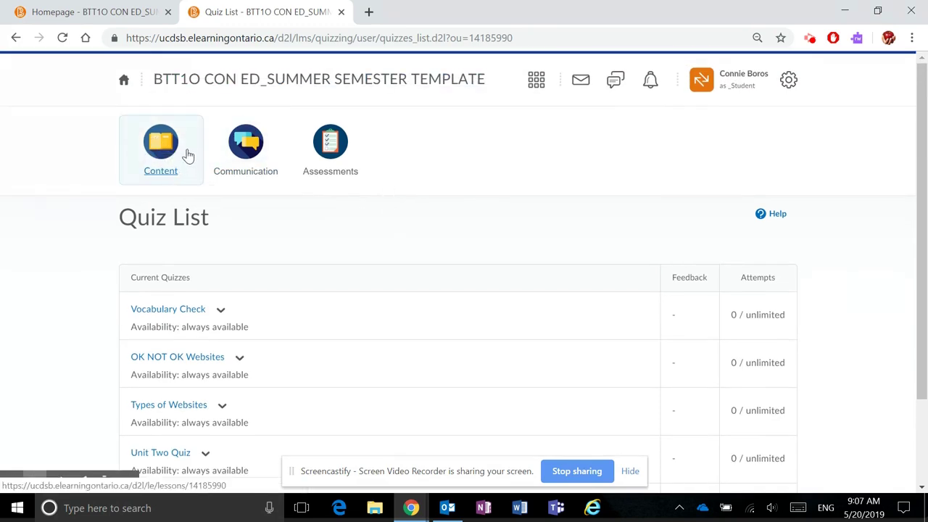
Step: Open the course content and expand Unit 1: Get Your Tech On! to browse its lessons
click(161, 143)
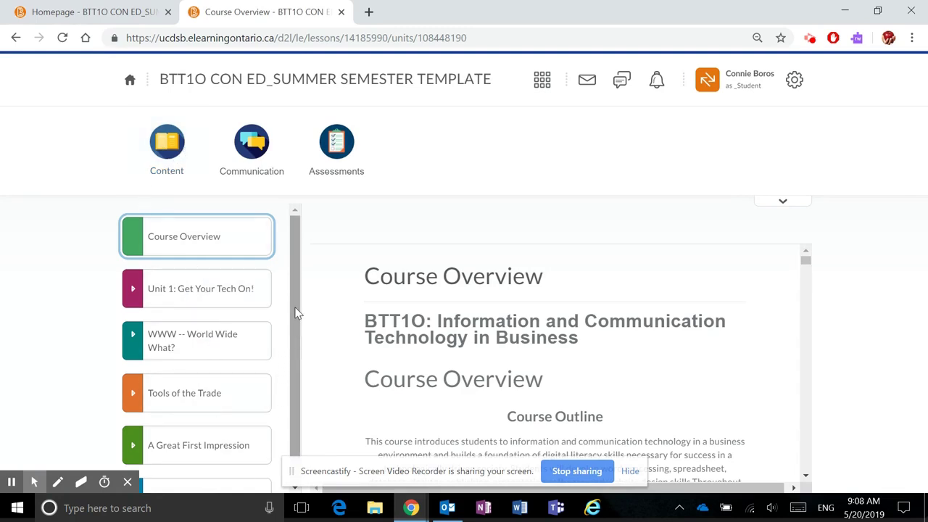
click(201, 288)
drag(294, 275, 293, 322)
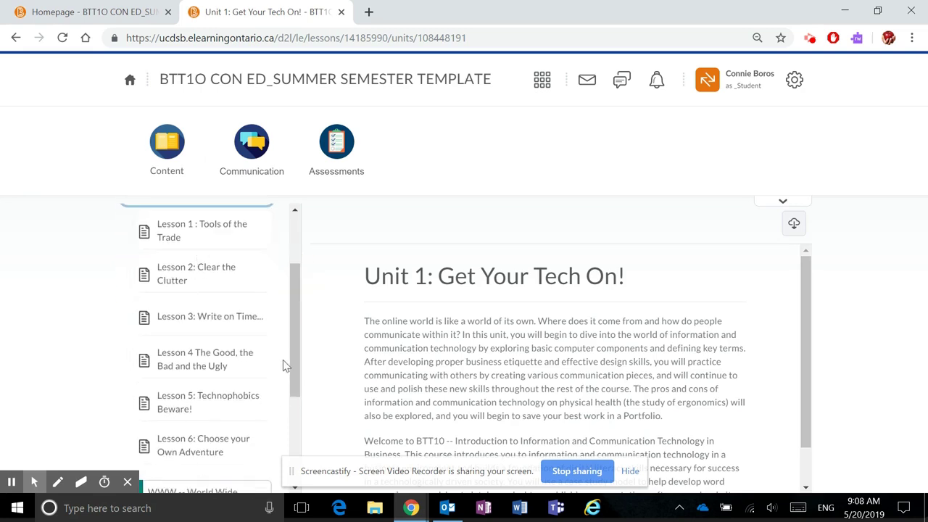
Step: Open Lesson 1: Tools of the Trade, skim through its activities, and return to the course homepage
click(184, 232)
scroll(603, 300, down, 5)
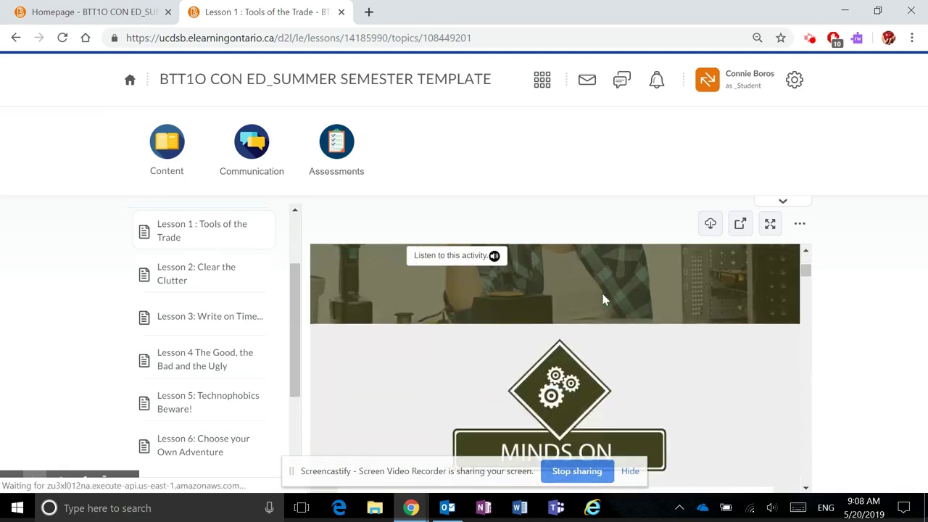
scroll(603, 300, down, 15)
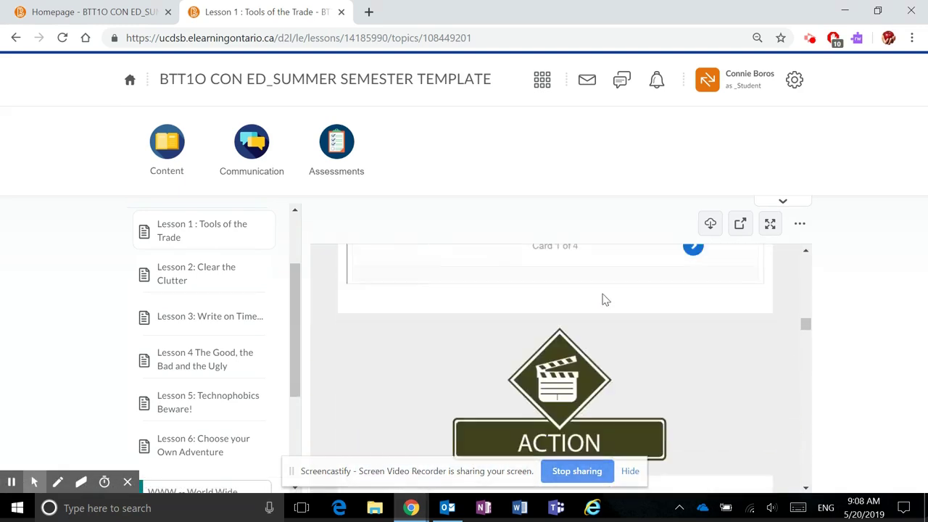
scroll(604, 300, down, 20)
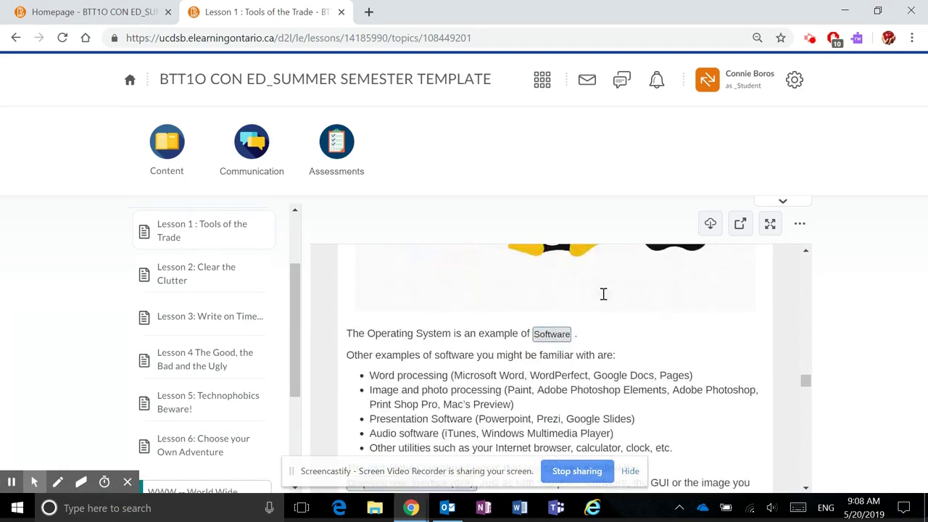
scroll(602, 301, down, 5)
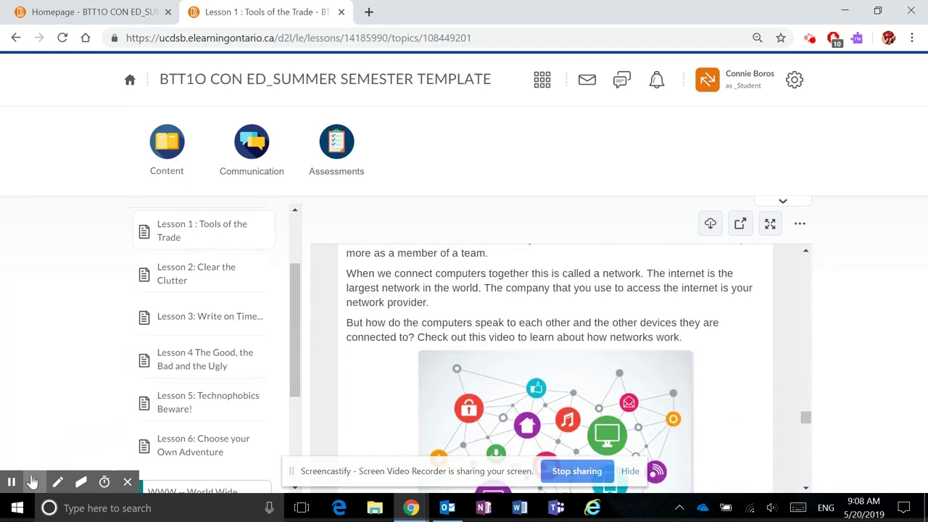
click(307, 80)
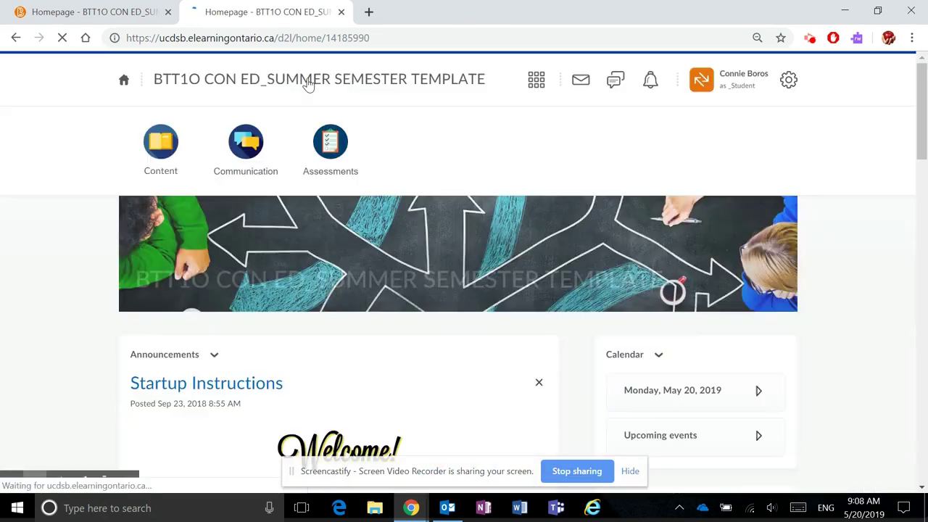
Step: Look through the course homepage's Startup Instructions announcement, D2L Orientation Videos list, calendar and D2L Tech Support Portal, ending back at the course navigation
scroll(833, 274, down, 3)
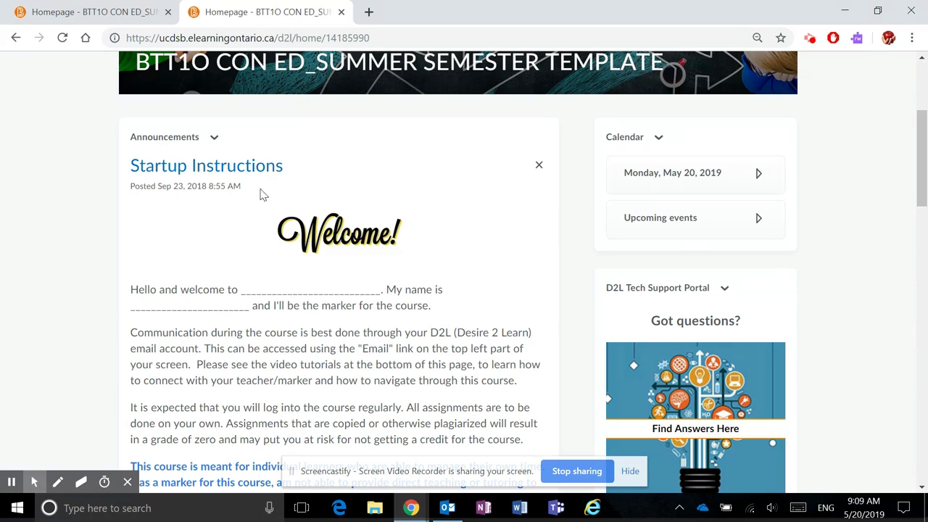
scroll(259, 252, down, 15)
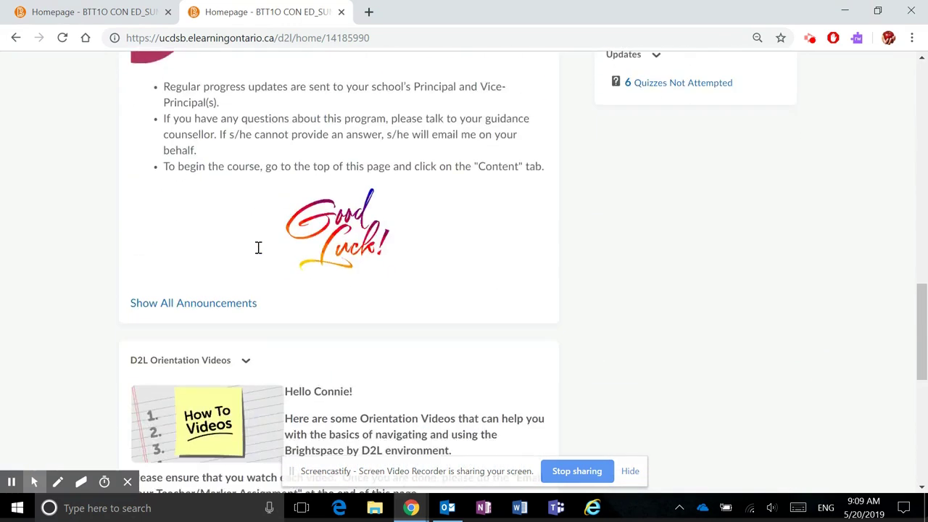
scroll(259, 253, down, 2)
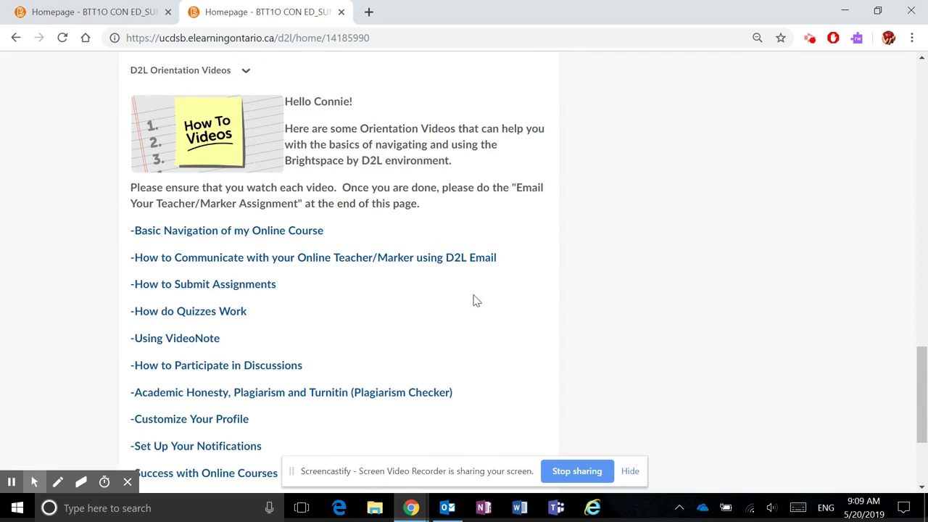
scroll(472, 301, up, 15)
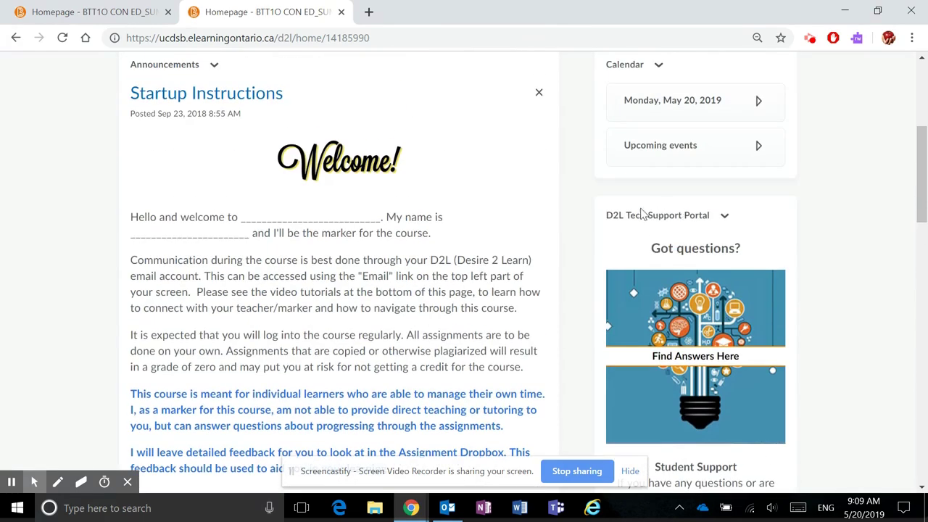
scroll(836, 282, down, 2)
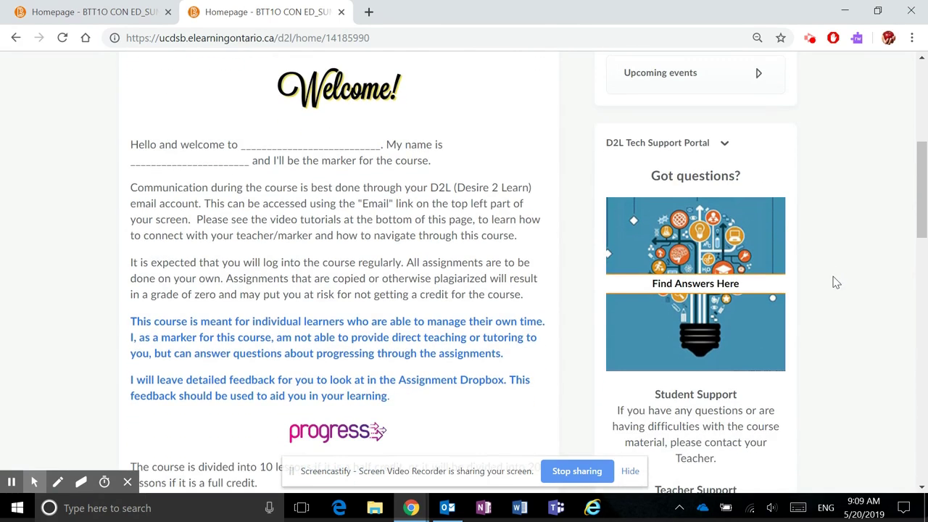
scroll(836, 282, up, 4)
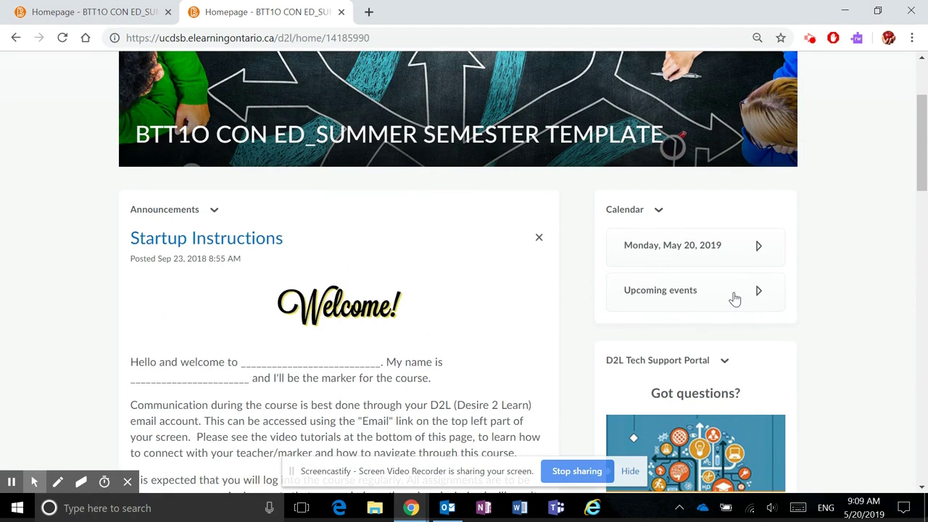
scroll(735, 298, up, 2)
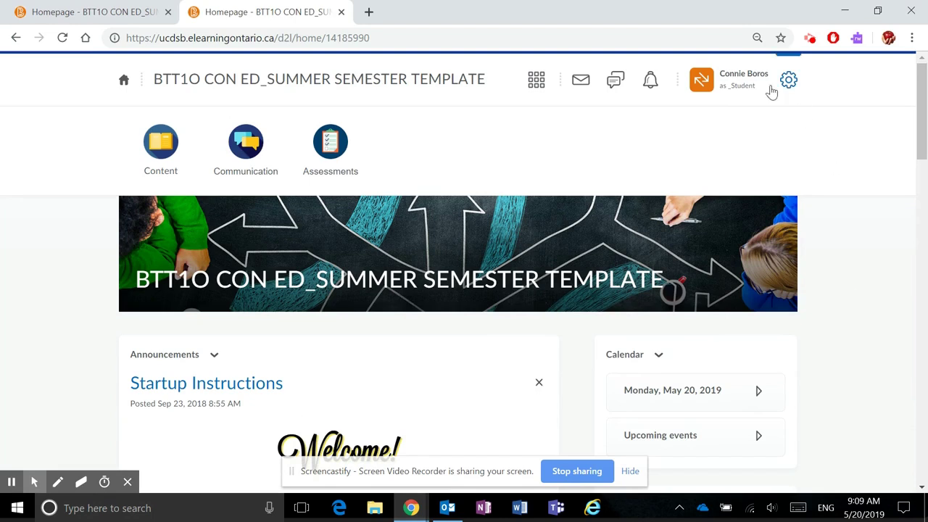
scroll(843, 251, down, 1)
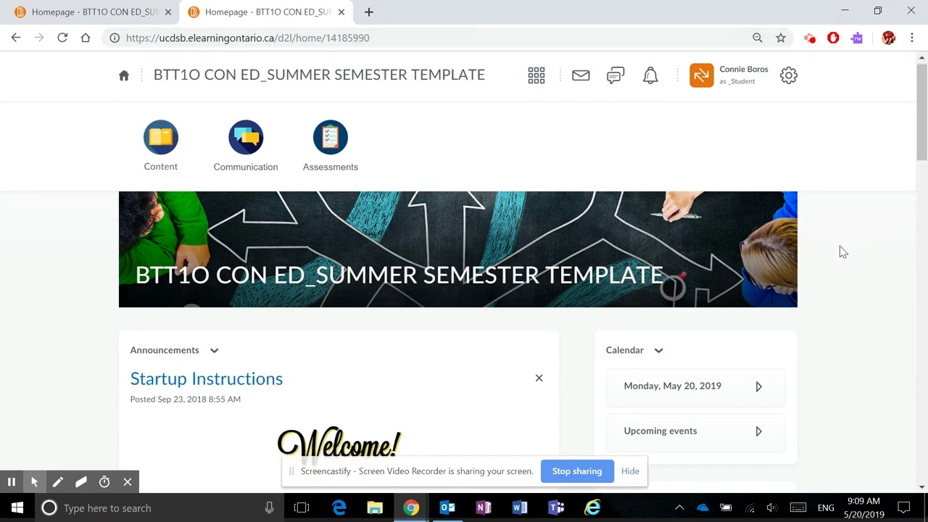
scroll(843, 251, down, 3)
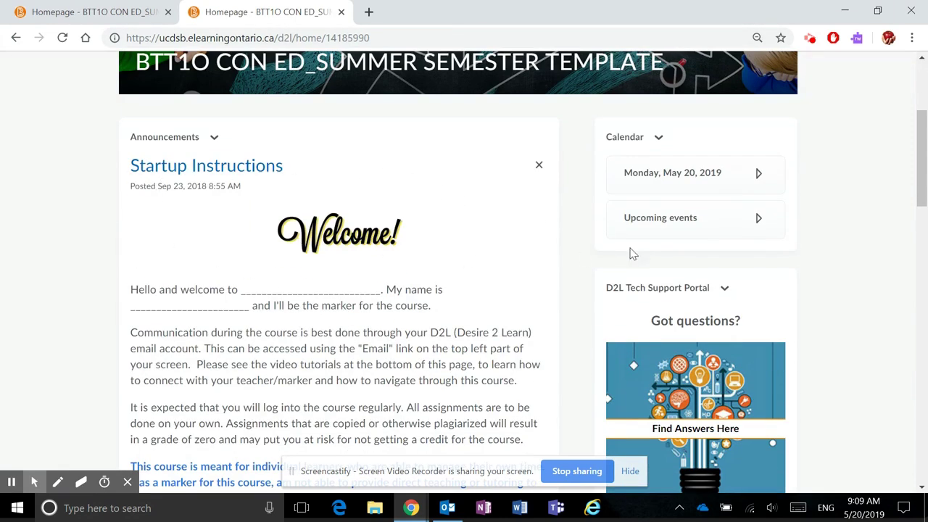
scroll(856, 232, up, 4)
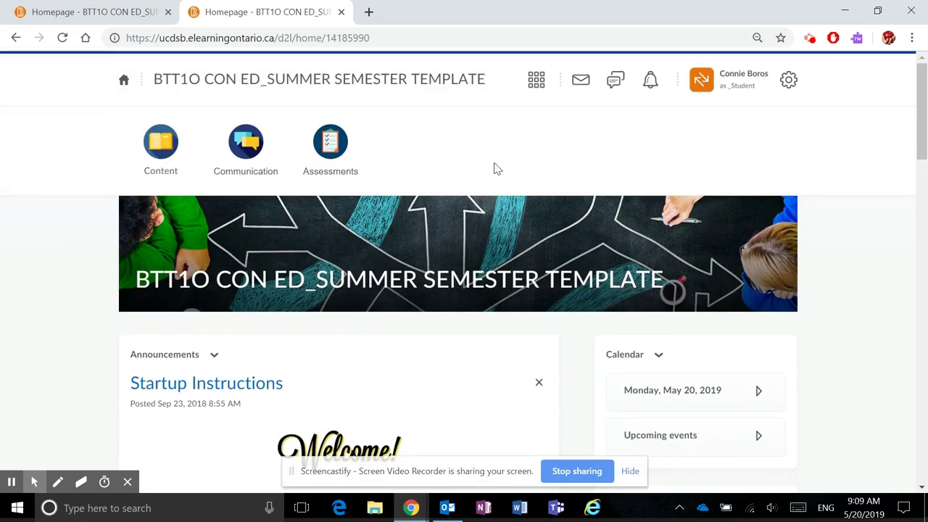